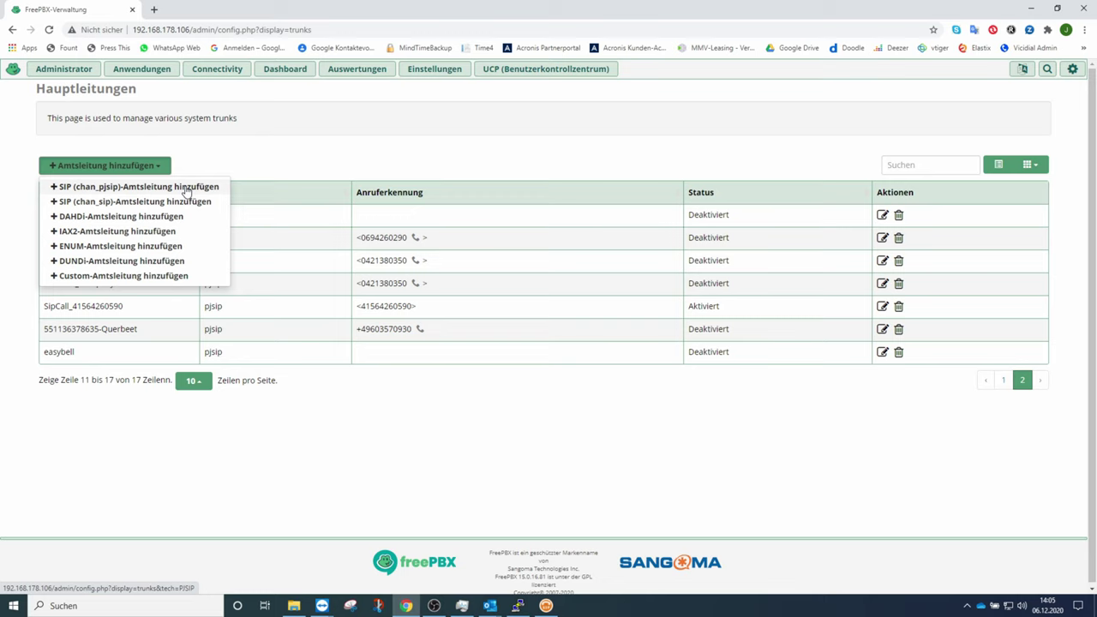
Step: Open the active SipCall trunk for editing and review its trunk name, outbound caller ID and maximum channels
click(144, 446)
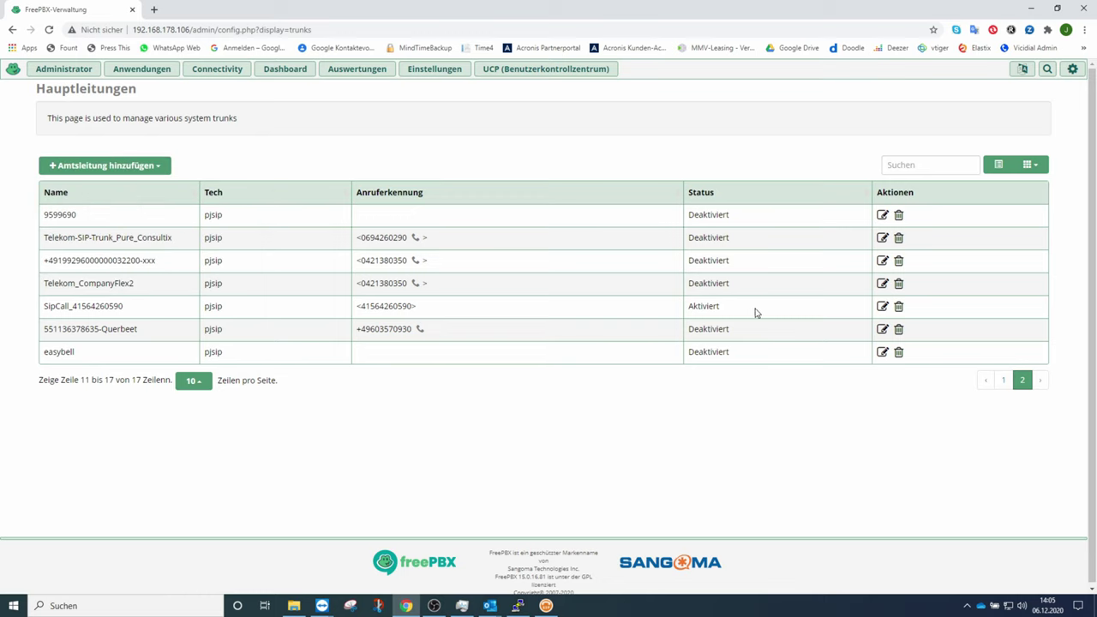
click(883, 309)
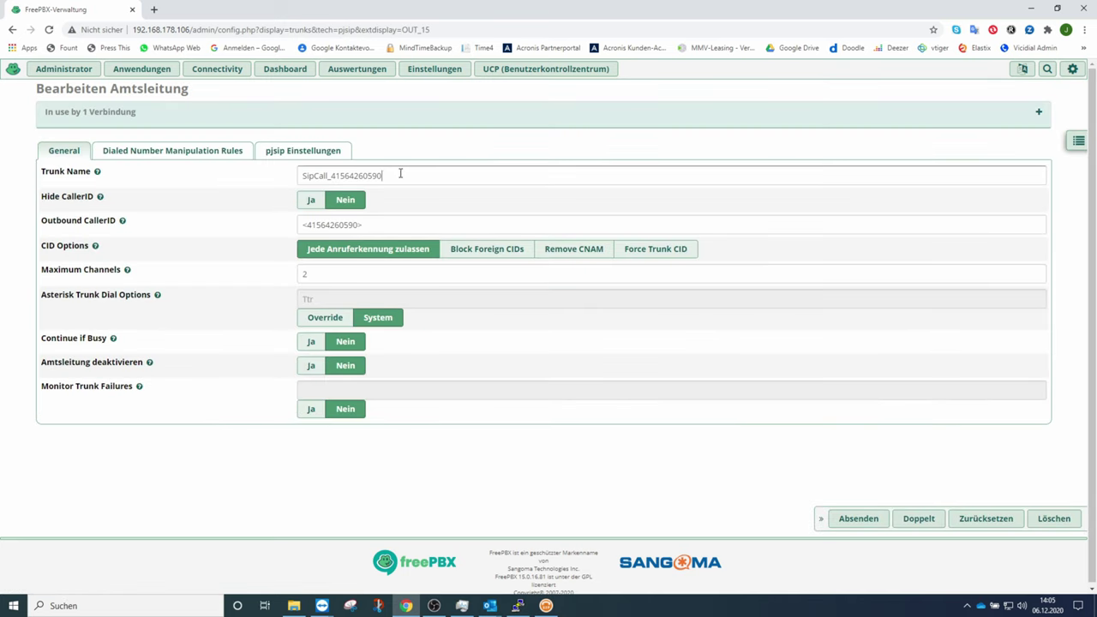
double_click(401, 174)
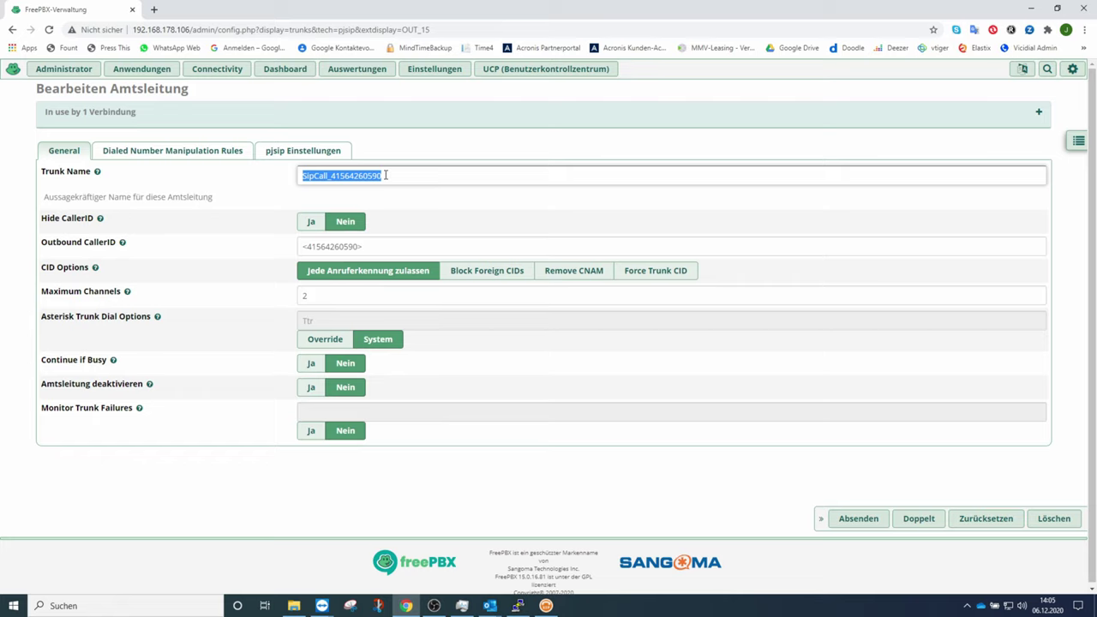
click(430, 190)
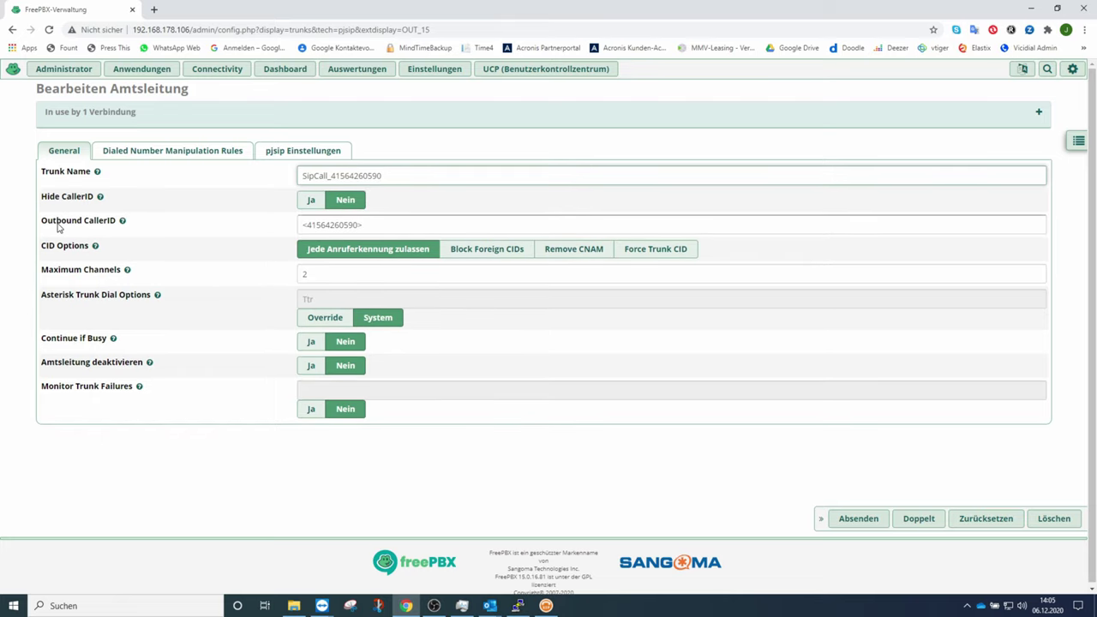
click(89, 226)
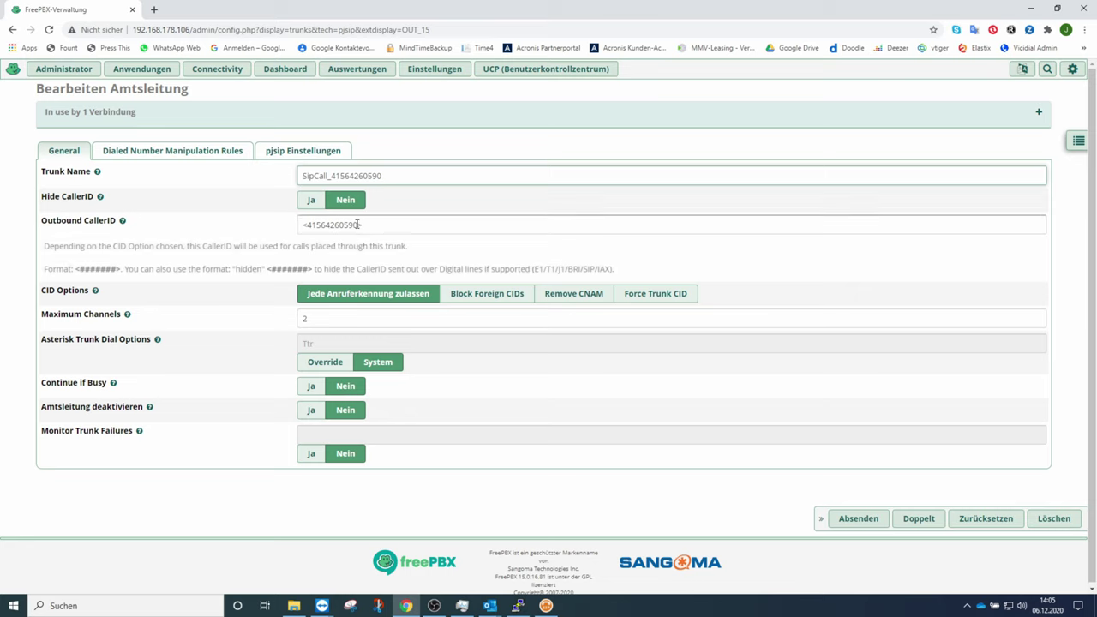
drag(358, 225, 312, 225)
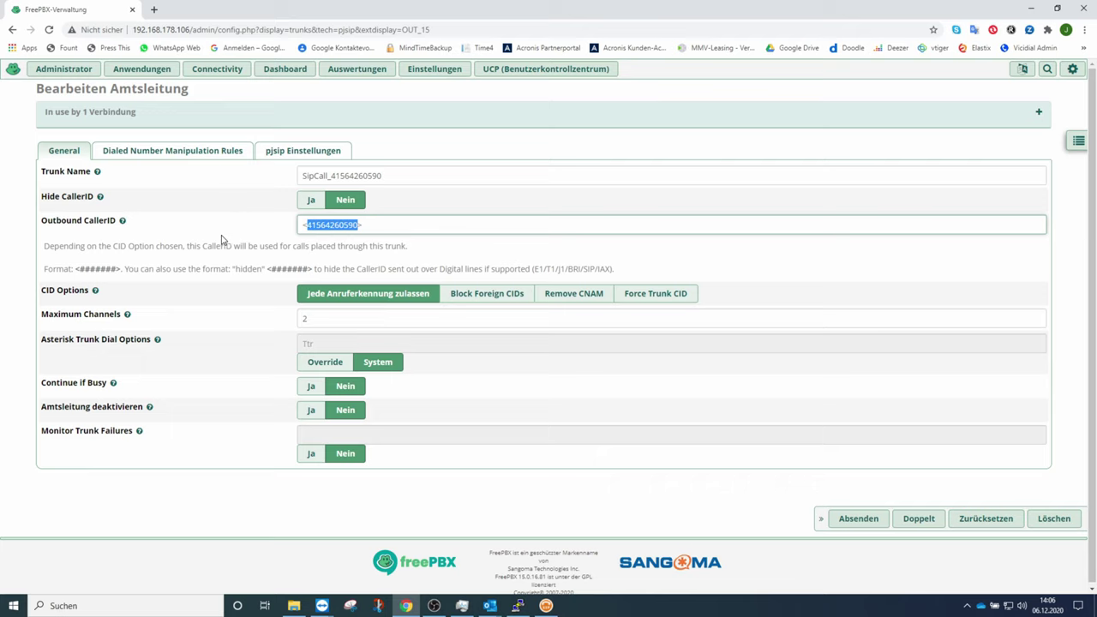
double_click(306, 315)
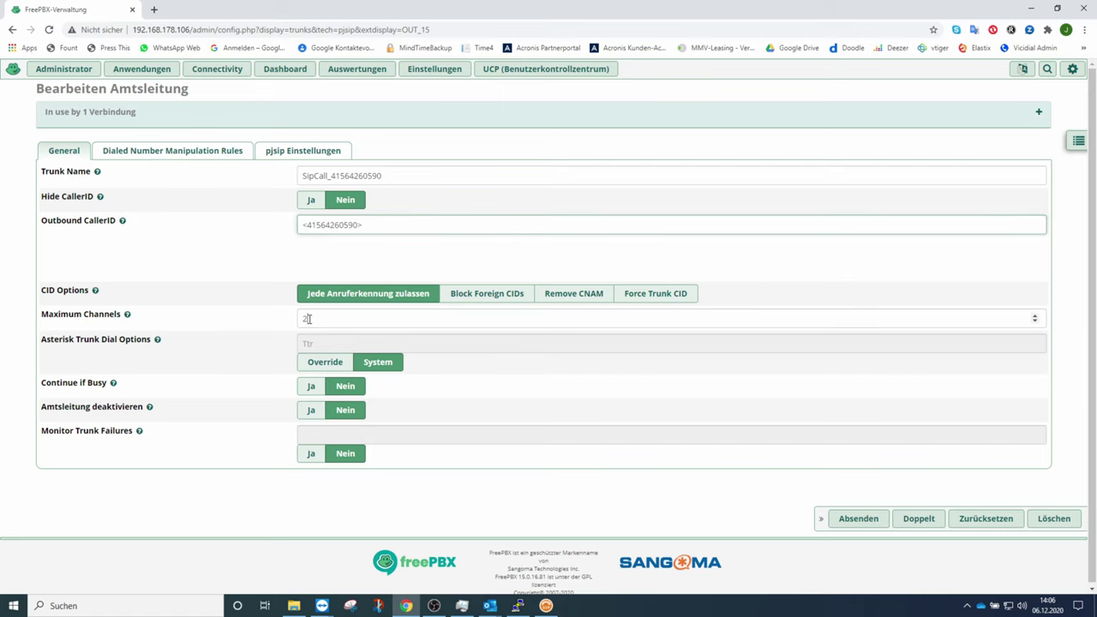
mouse_move(124, 270)
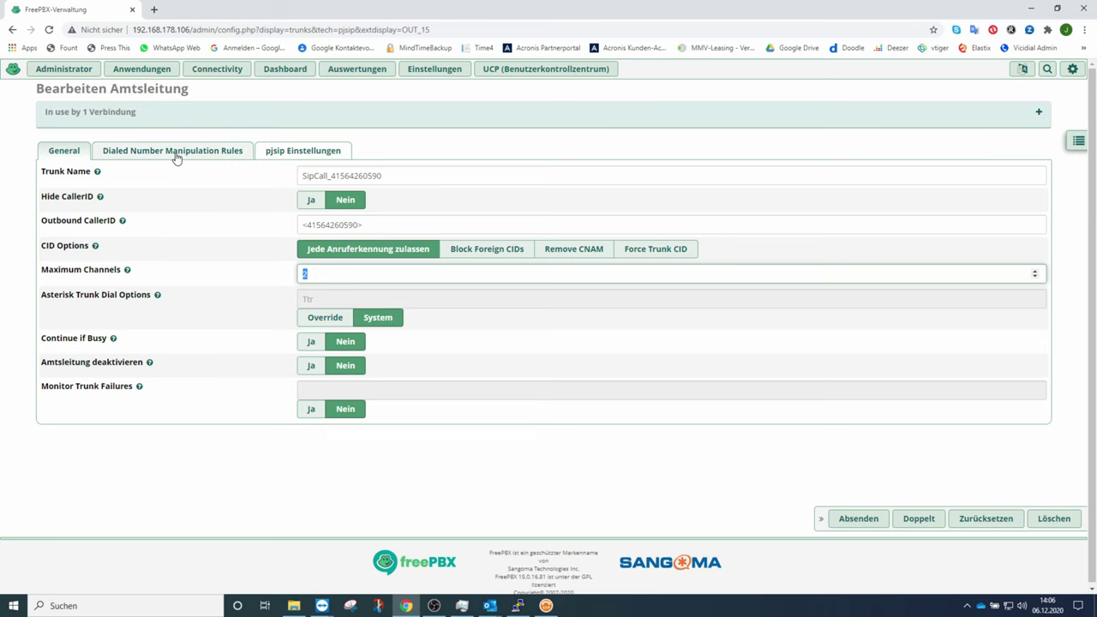
Step: Review the SipCall trunk's general PJSIP settings, including the SIP server, SIP server port and context
click(275, 152)
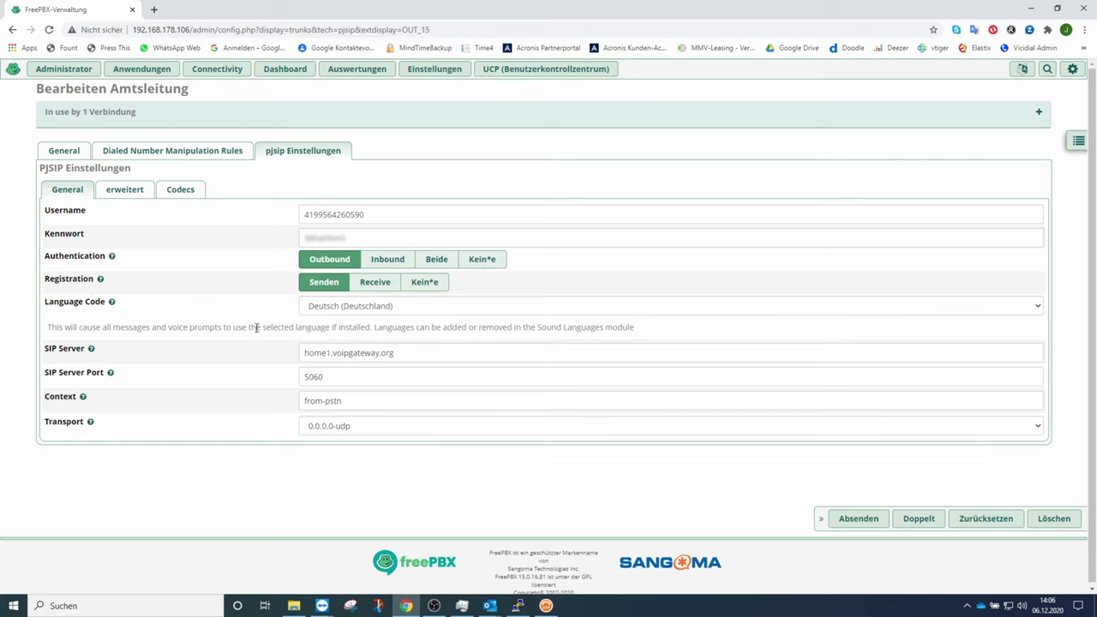
click(404, 331)
drag(405, 331, 281, 336)
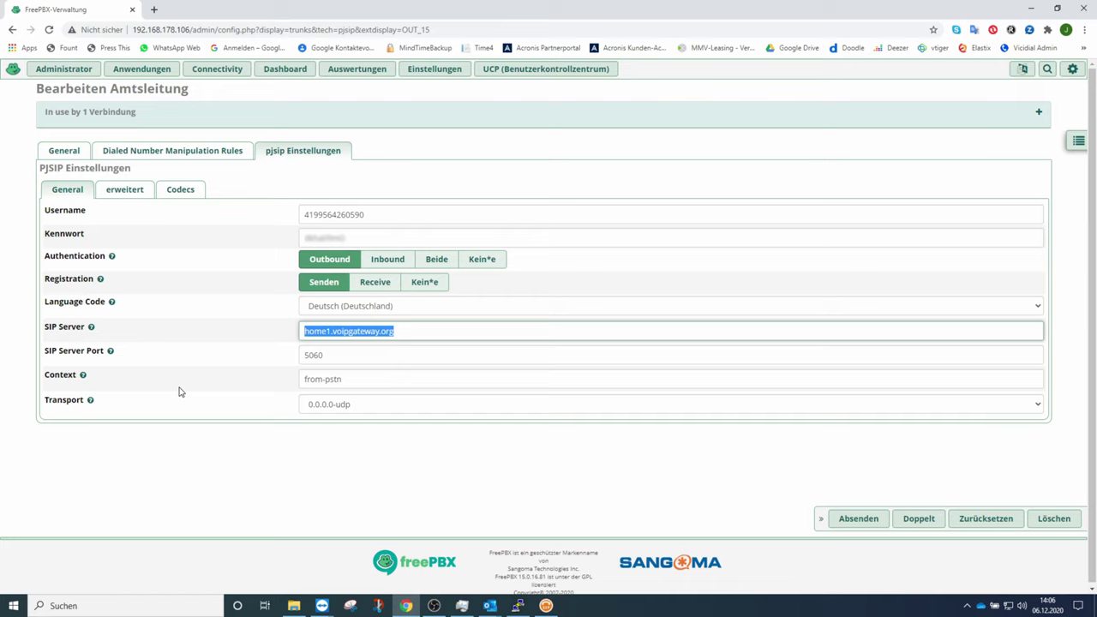
drag(338, 355, 289, 355)
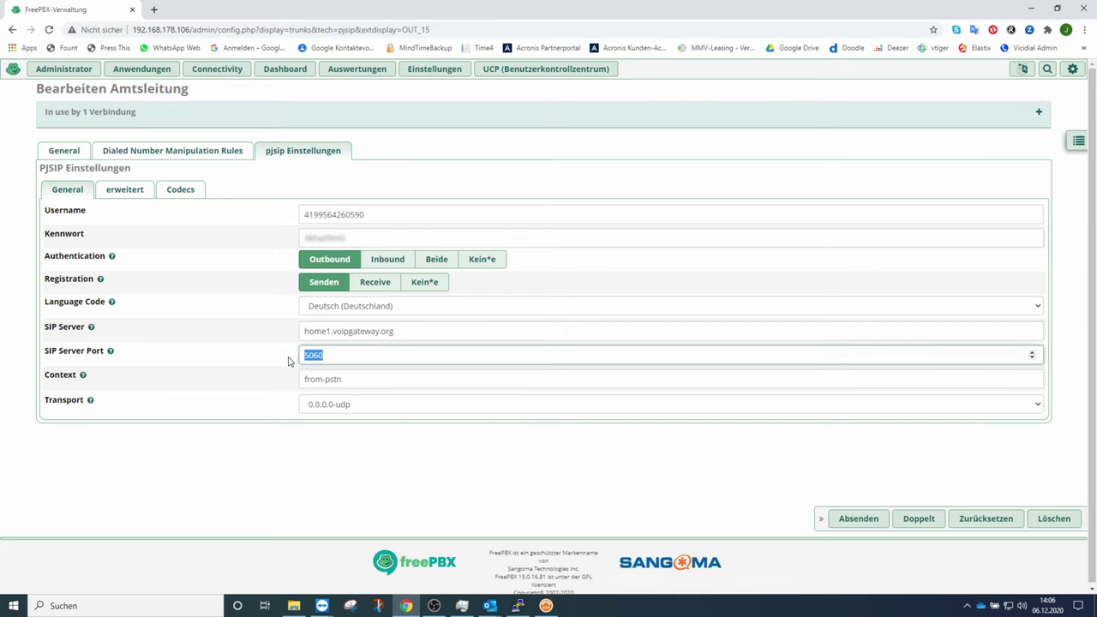
drag(360, 380, 288, 385)
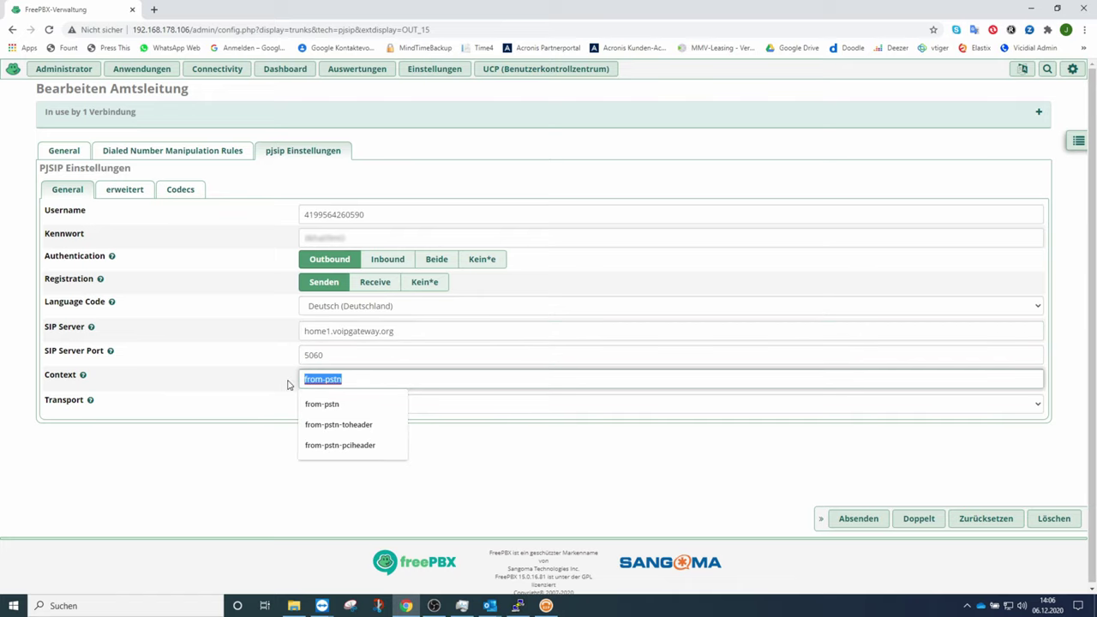
click(119, 456)
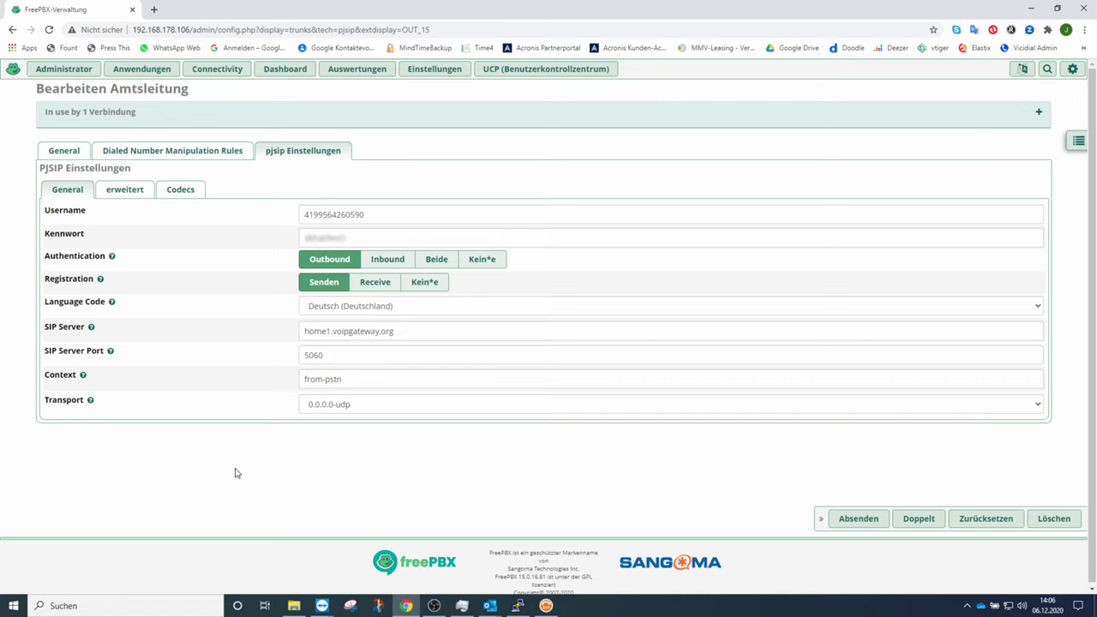
Step: Examine the trunk's advanced PJSIP settings for Contact User, From Domain and From User, and view its codecs
click(133, 194)
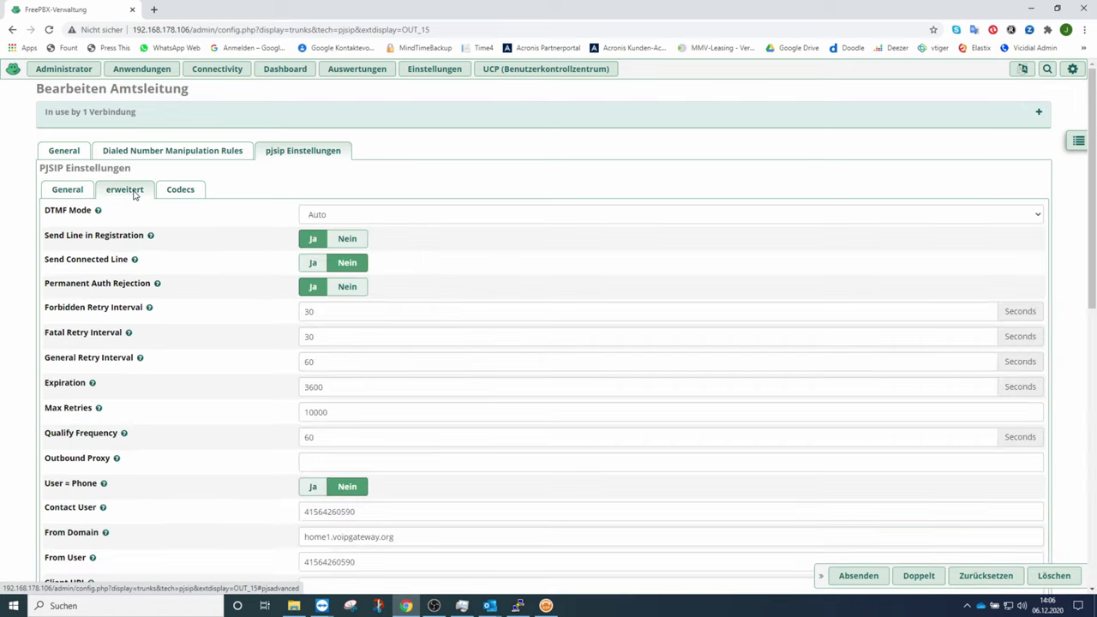
scroll(163, 404, down, 3)
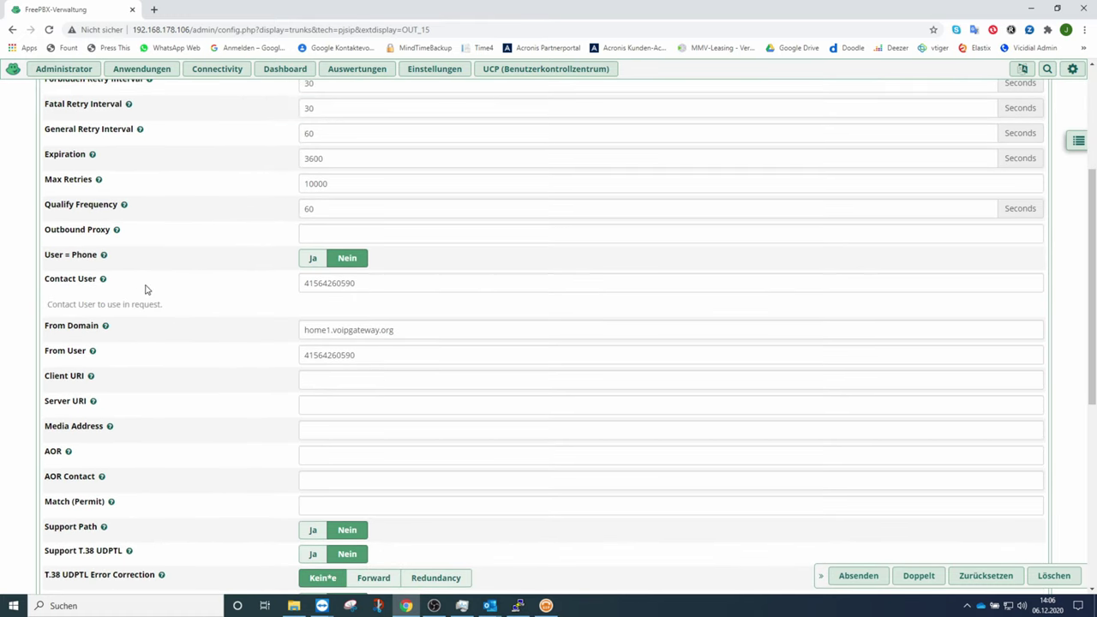
click(366, 283)
drag(366, 283, 269, 300)
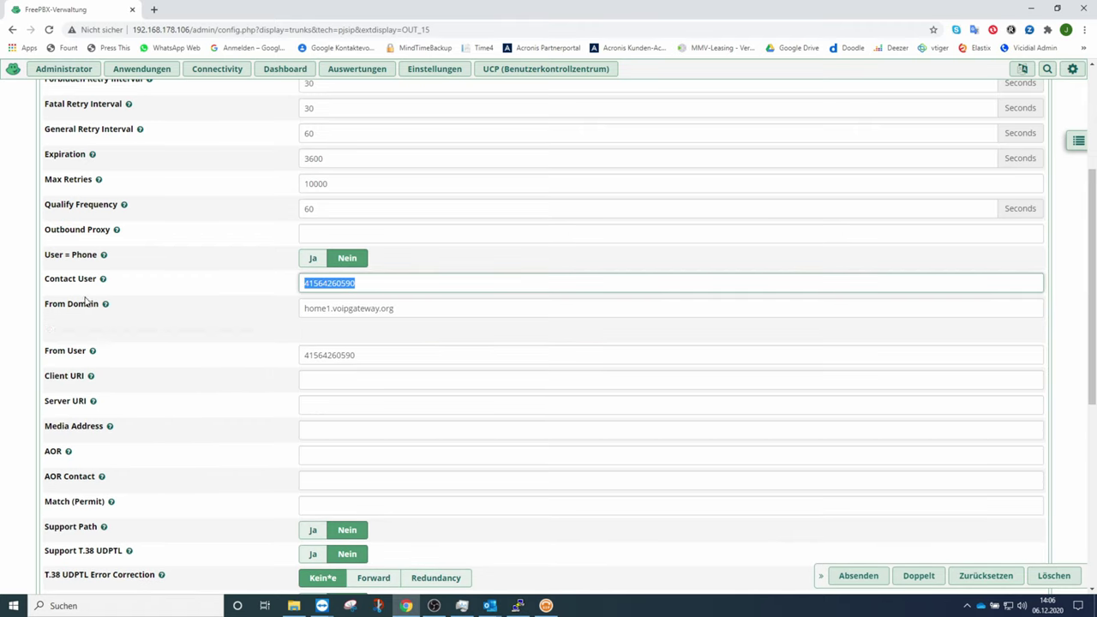
click(419, 309)
drag(417, 308, 293, 315)
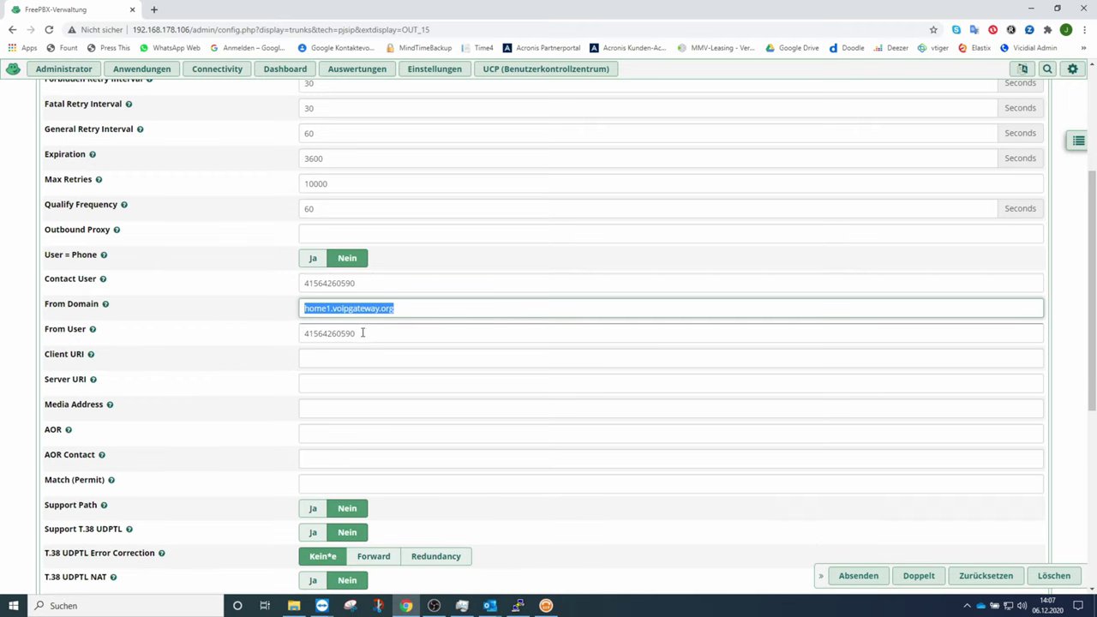
drag(361, 333, 279, 334)
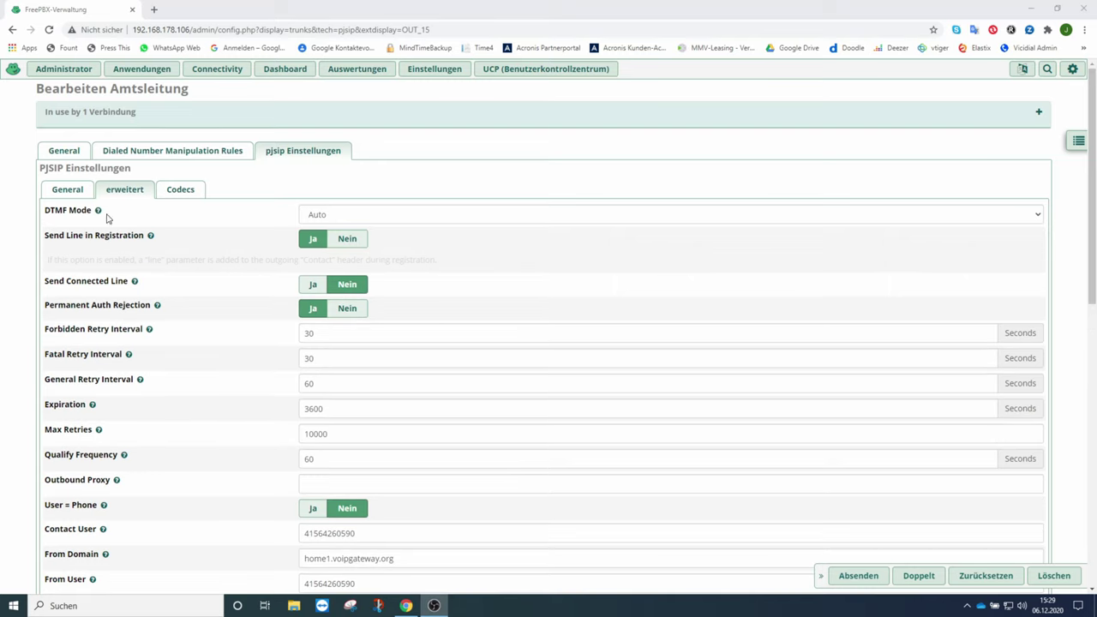
click(177, 192)
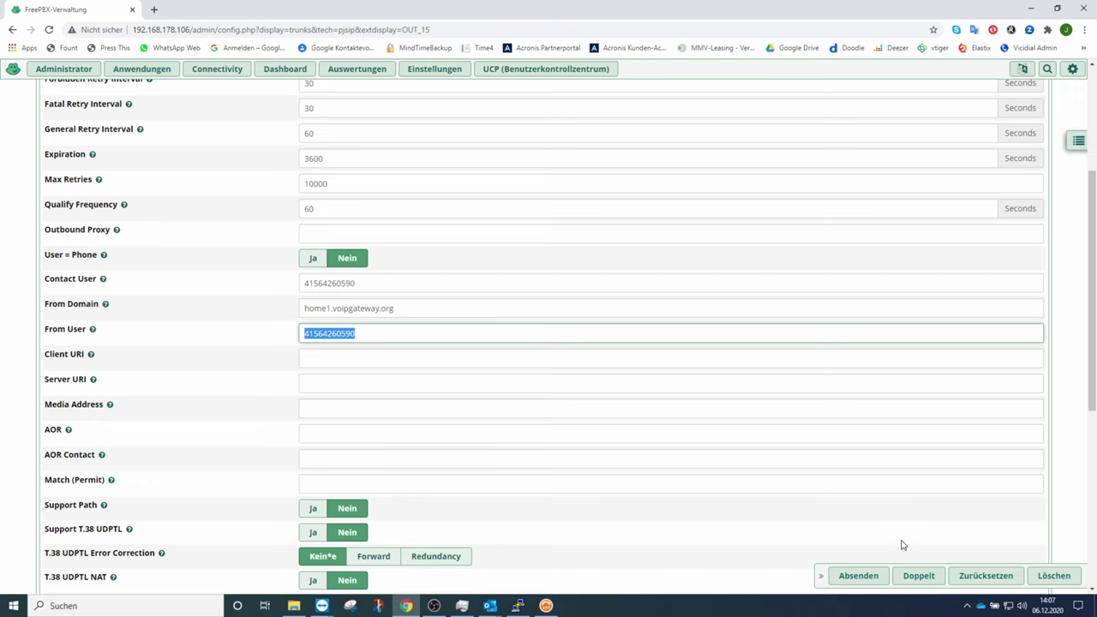
Step: Submit the SipCall trunk settings and apply the configuration
click(862, 577)
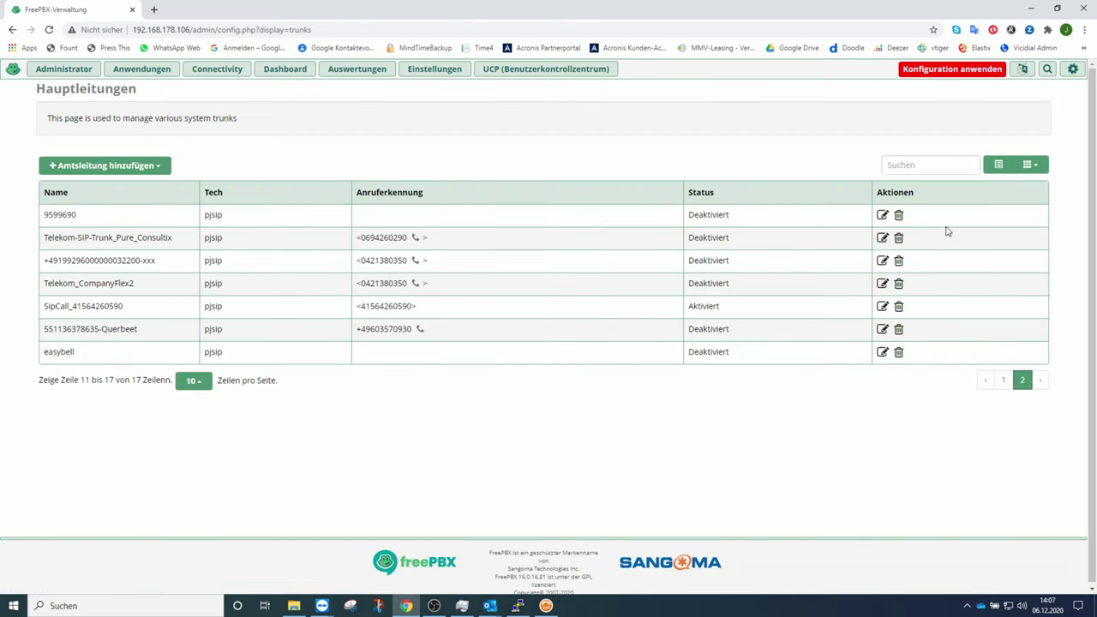
click(972, 73)
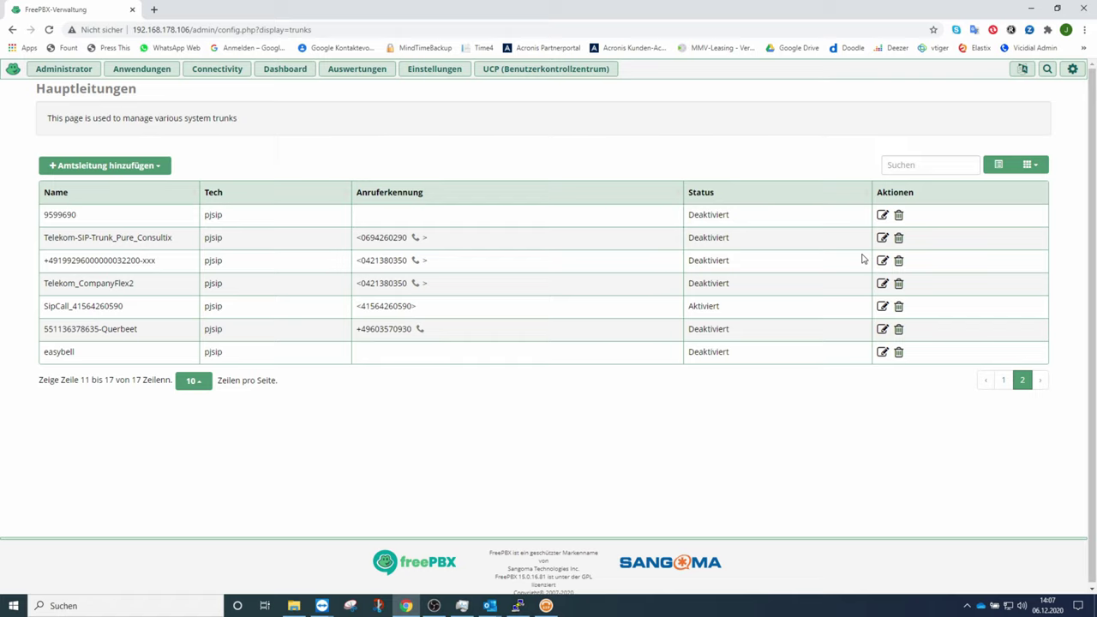
Step: Open the Sipcall inbound route and review its description, direct-dial number and destination, briefly bringing up the PhonerLite softphone
click(220, 72)
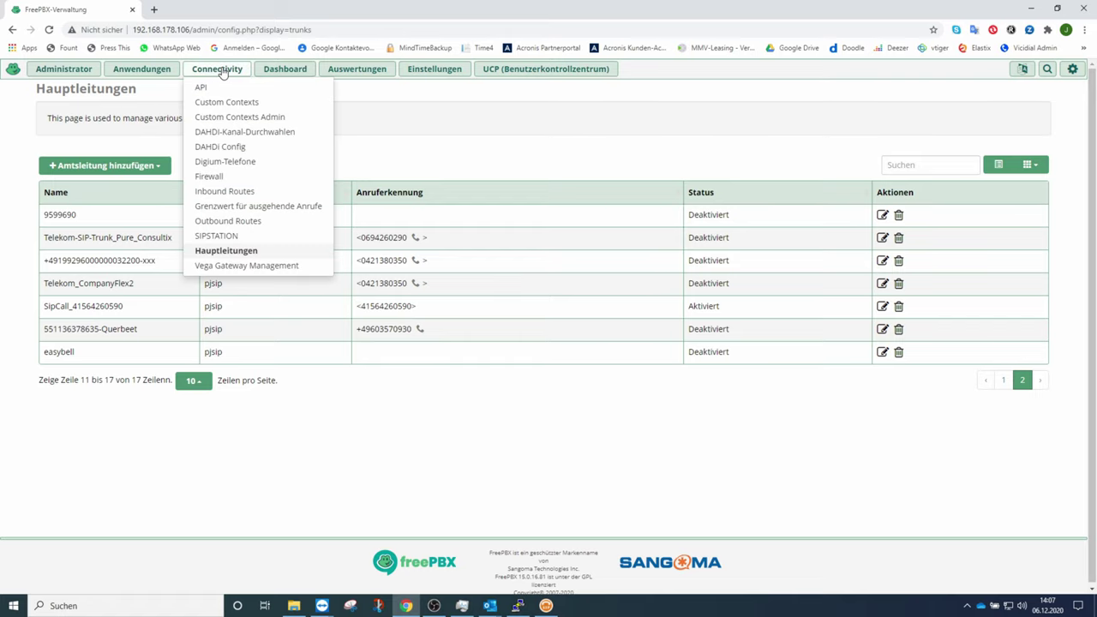
click(225, 192)
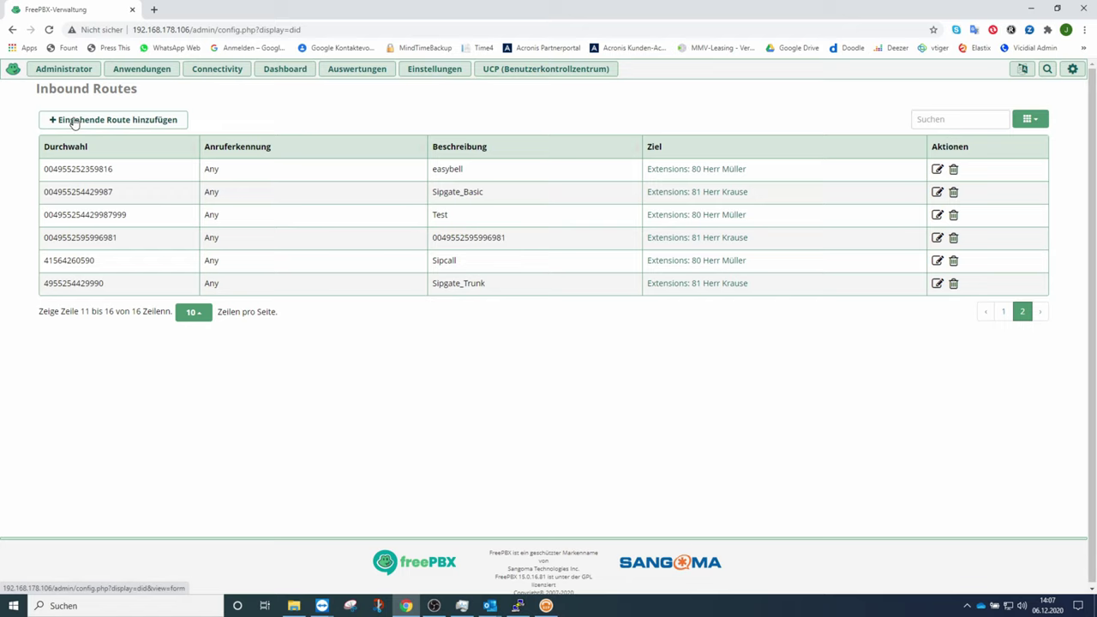
click(938, 262)
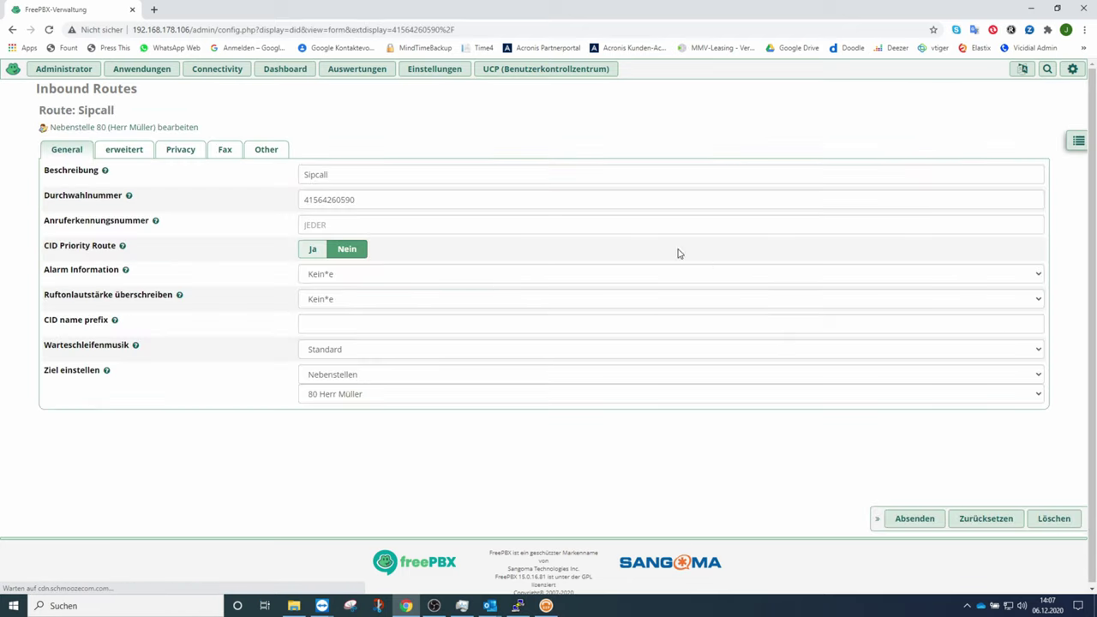
drag(334, 174, 239, 189)
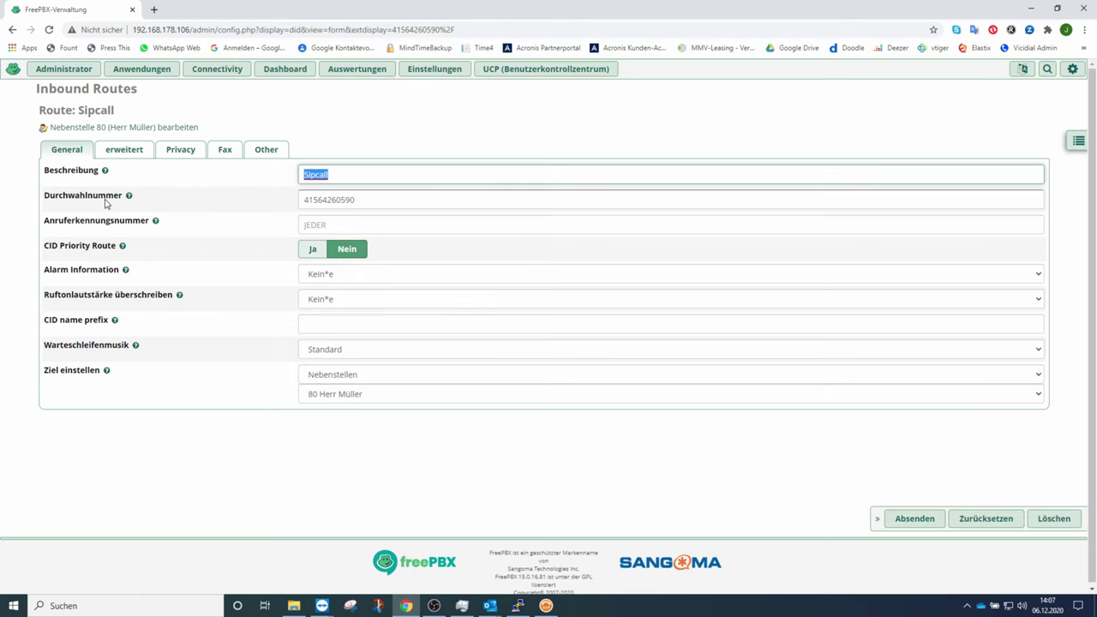
drag(374, 199, 285, 205)
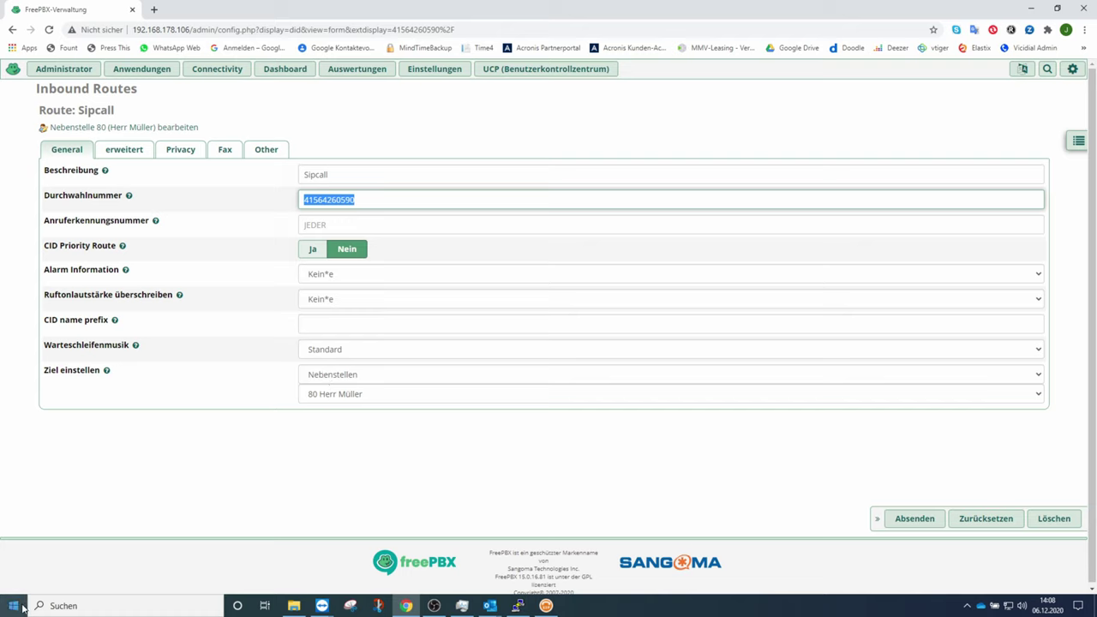
click(546, 606)
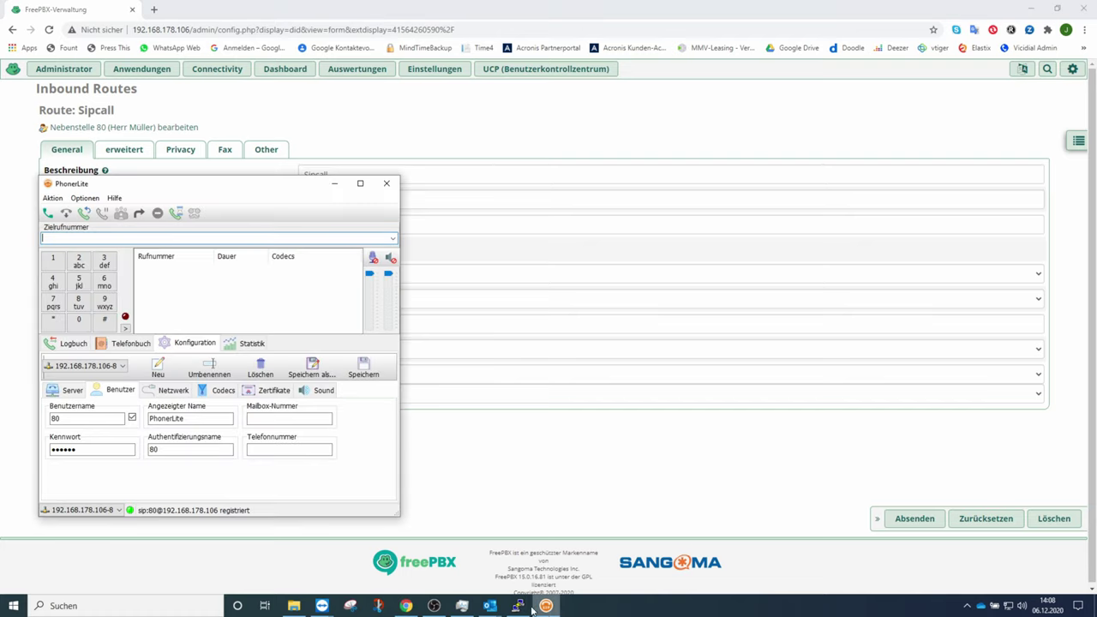
click(753, 588)
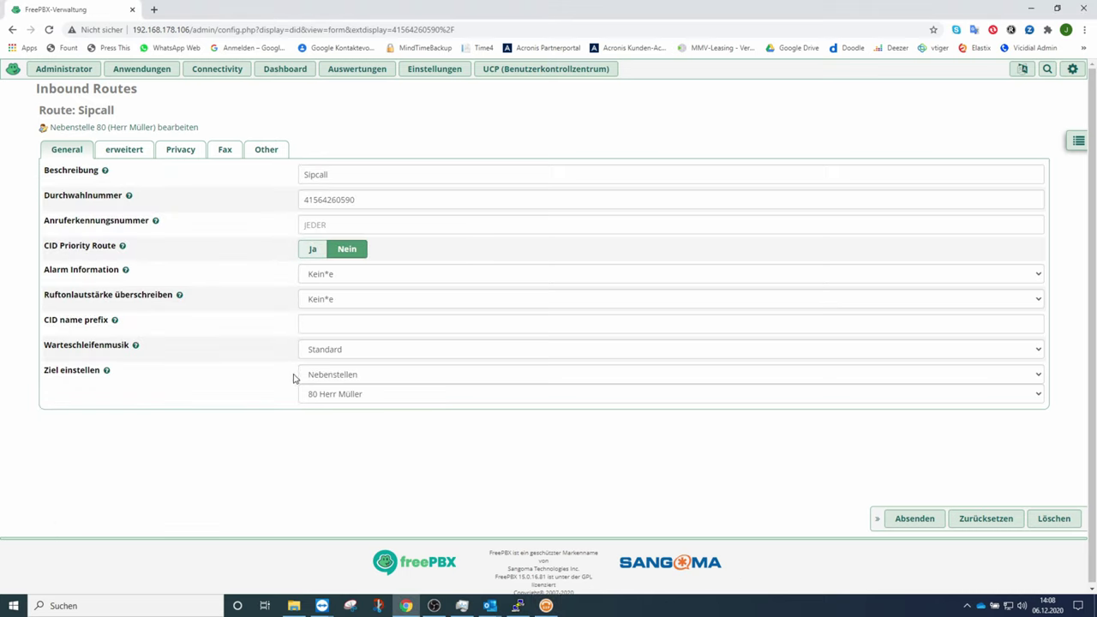
Step: Open the Telekom-SIP-Trunk outbound route and review its trunk sequence for matched routes
mouse_move(219, 70)
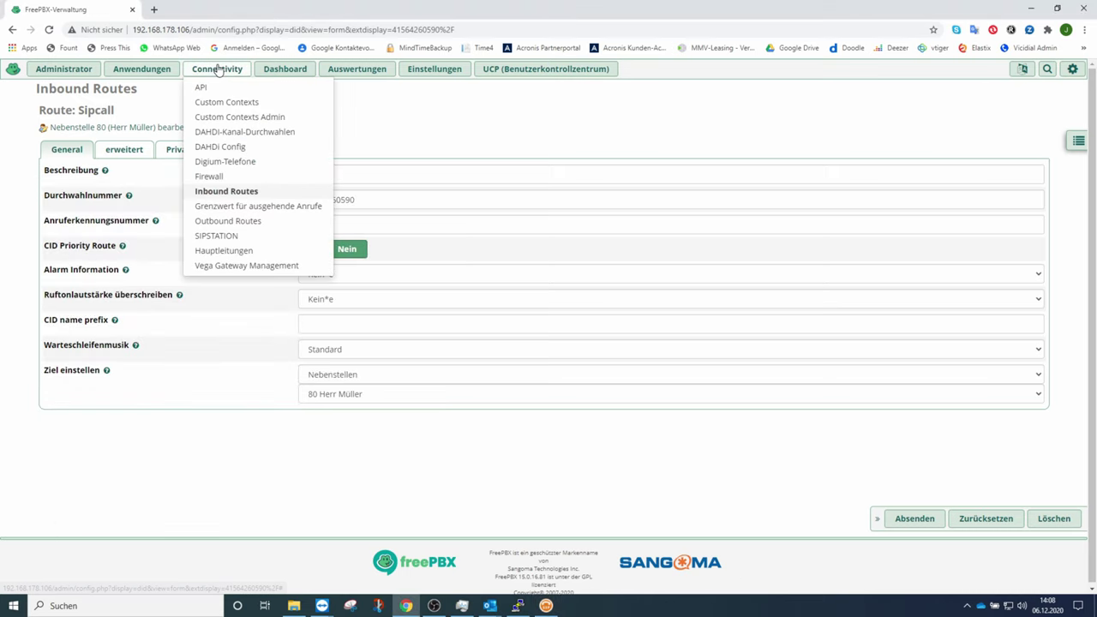
click(227, 222)
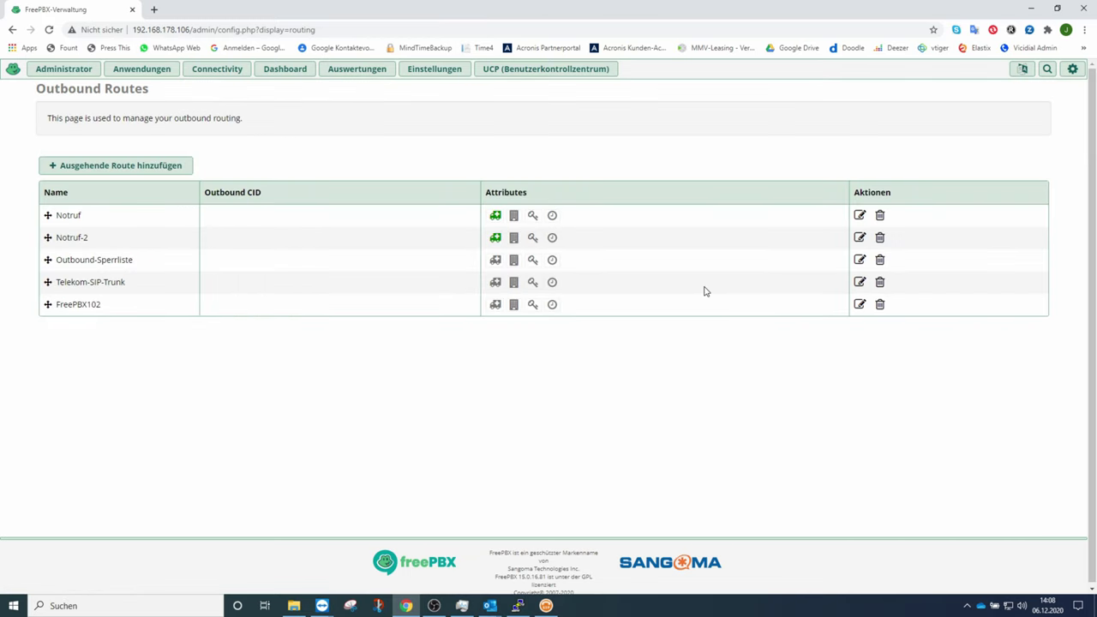
click(860, 283)
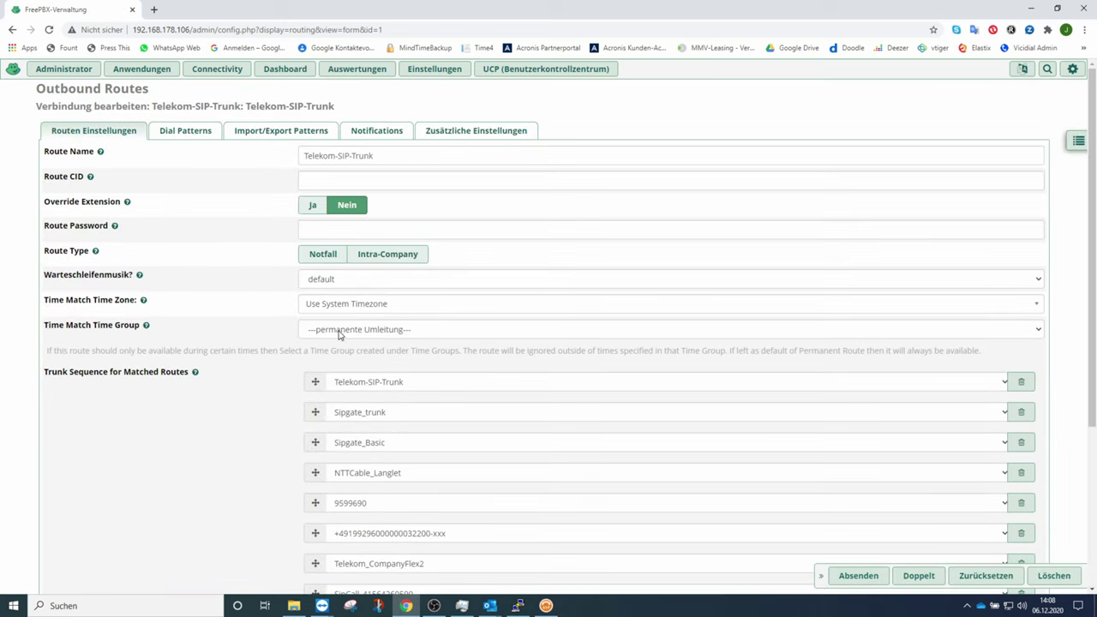
scroll(203, 435, down, 1)
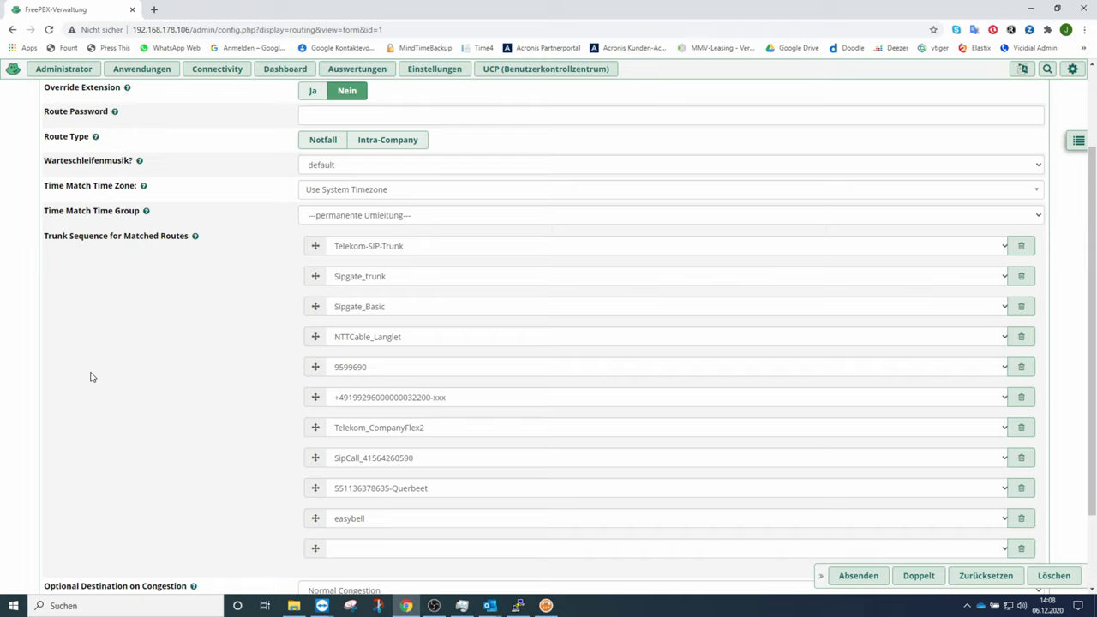
Step: Bring up the mobile phone's remote-control session alongside PhonerLite and check the softphone's configured user name
mouse_move(324, 607)
click(349, 582)
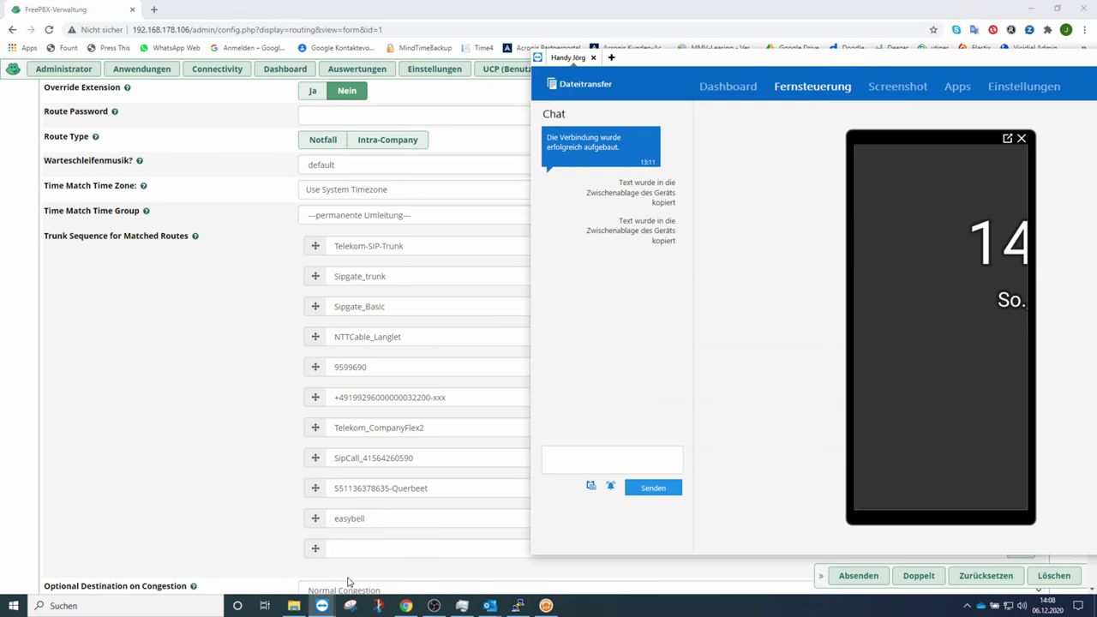
click(550, 609)
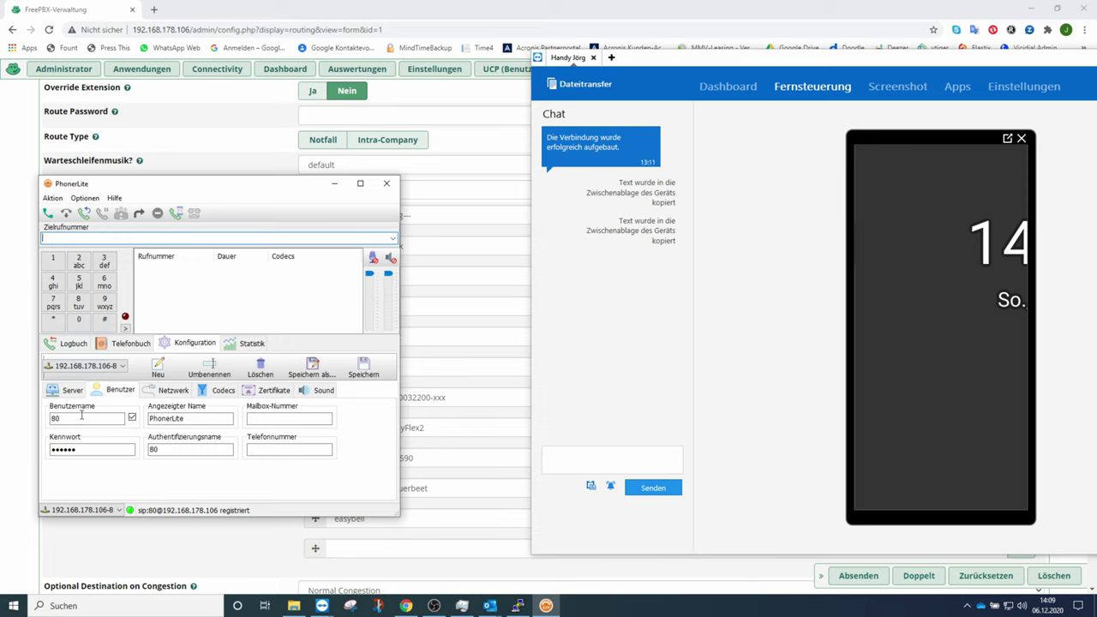
drag(81, 417, 53, 421)
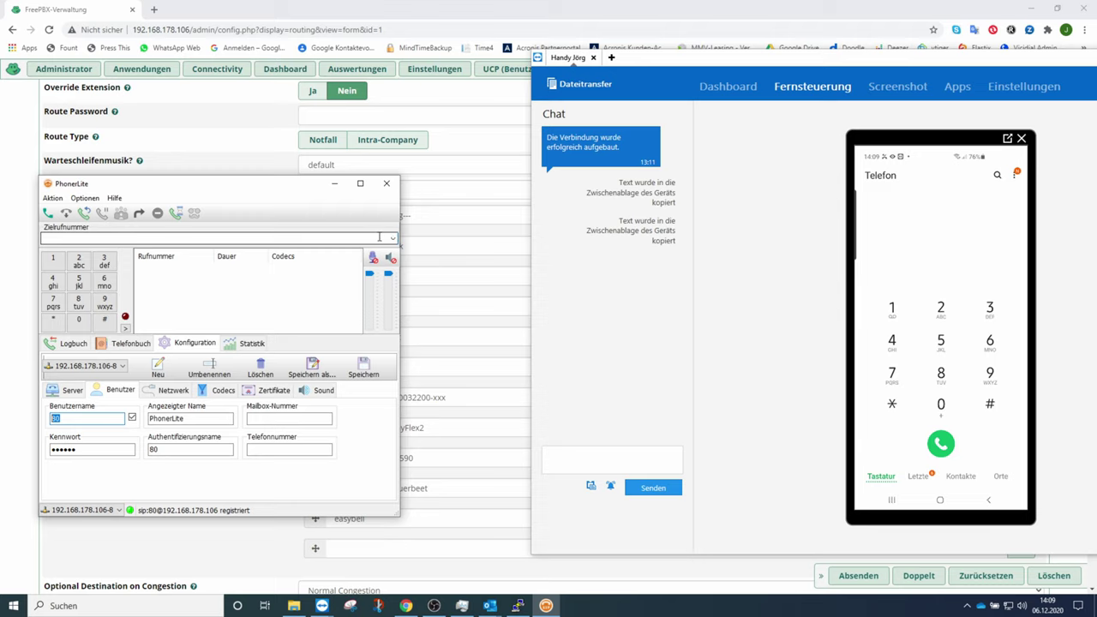
Step: Place an outbound test call from PhonerLite to the mobile phone's number in international format, chosen from the previously dialled numbers
click(391, 240)
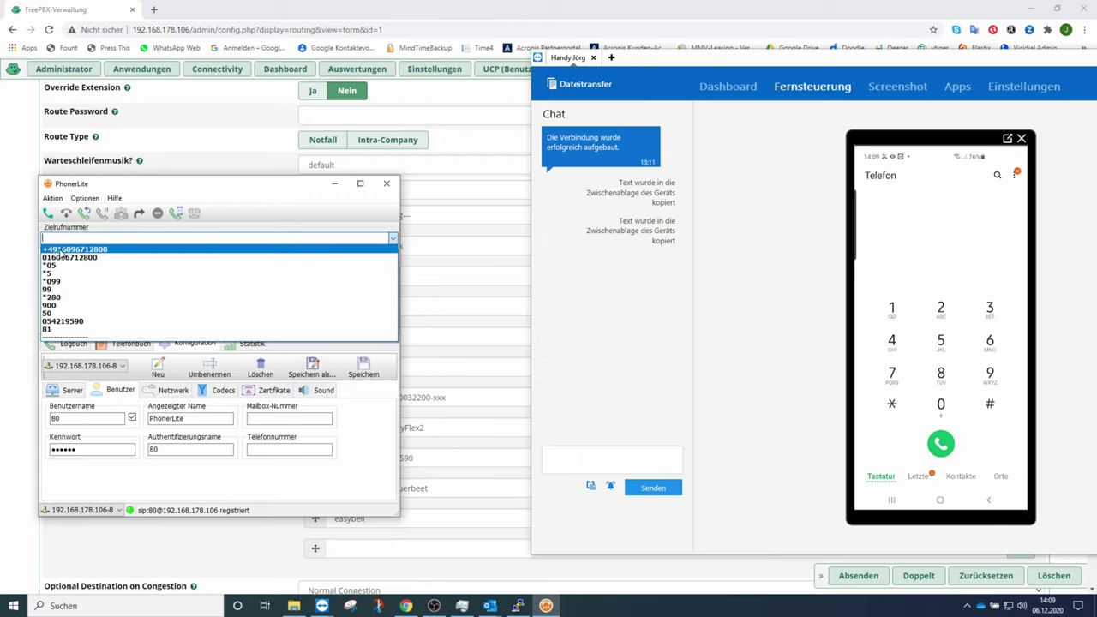
click(61, 250)
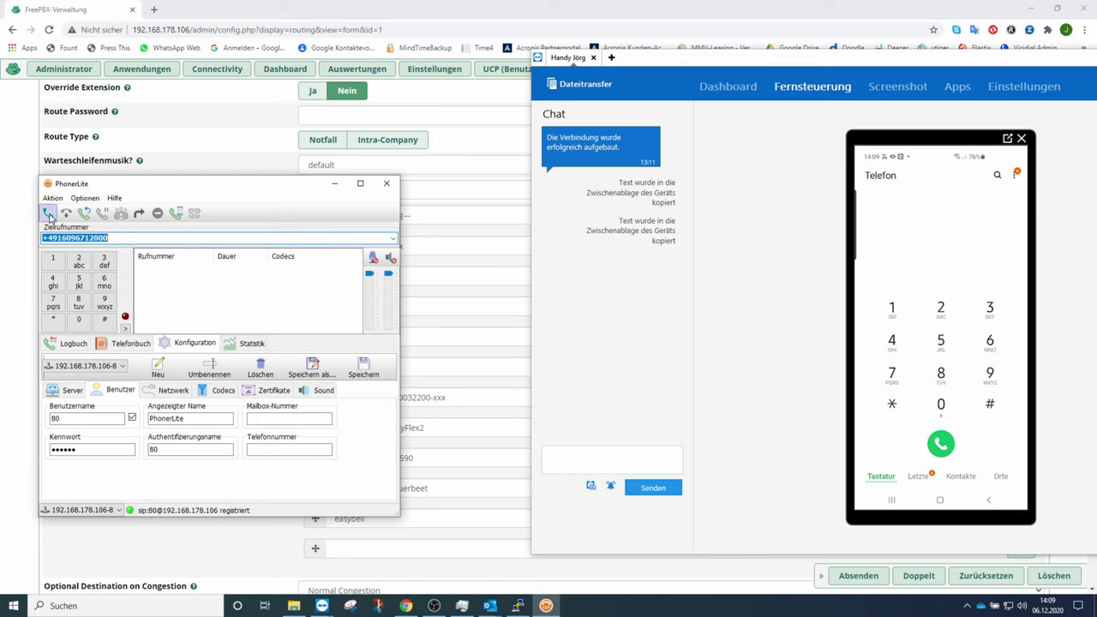
click(49, 213)
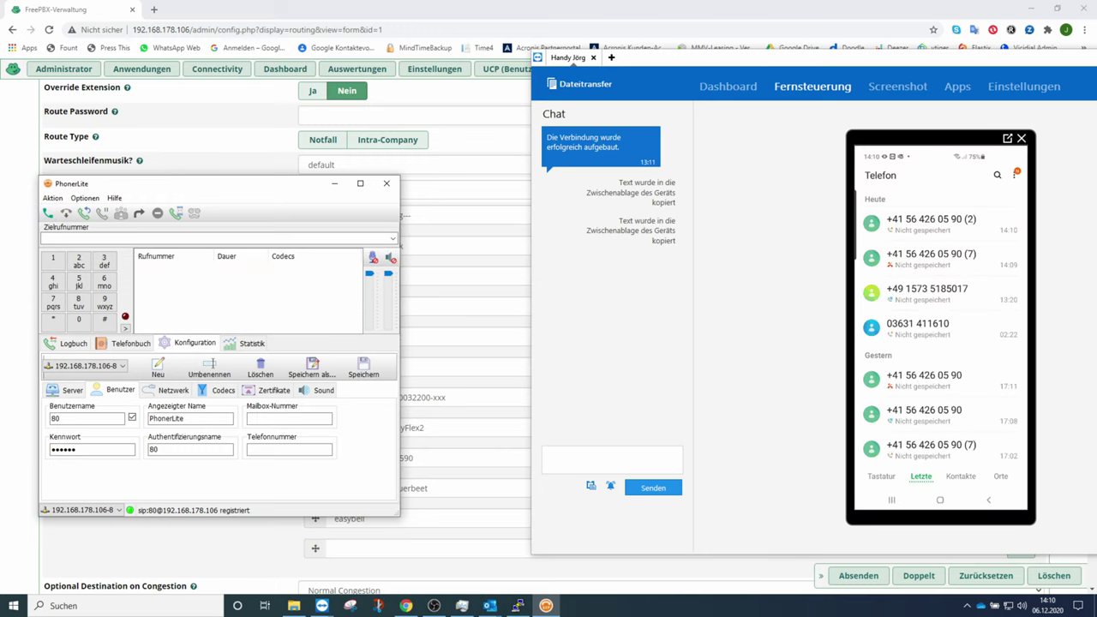
Step: Call the trunk's number back from the mobile phone's most recent call entry, answer it in PhonerLite and hang up
click(926, 225)
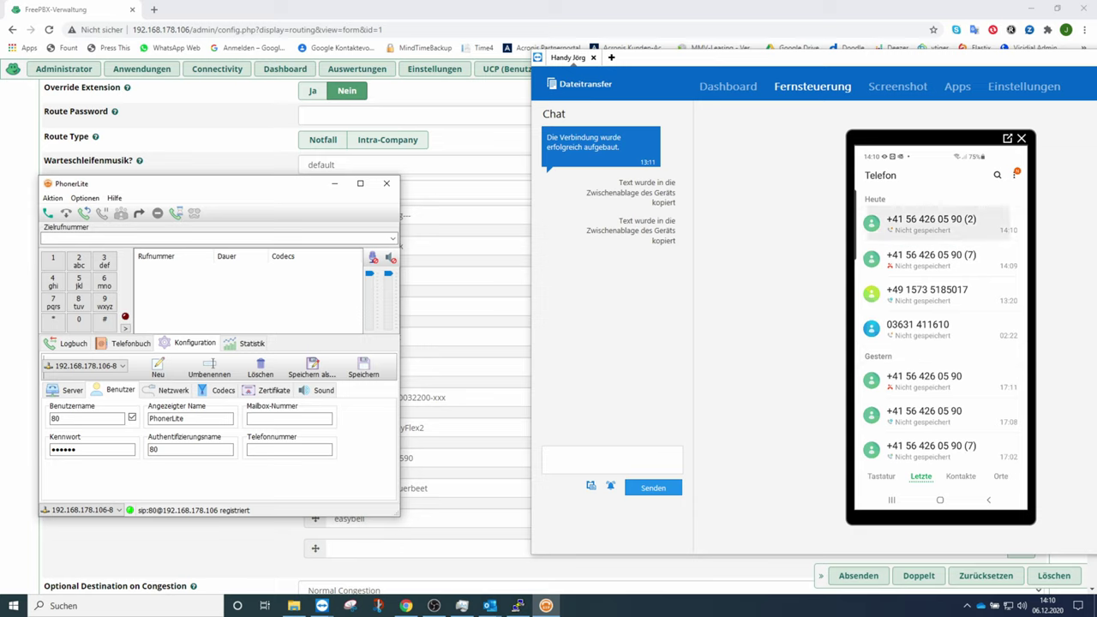
click(887, 268)
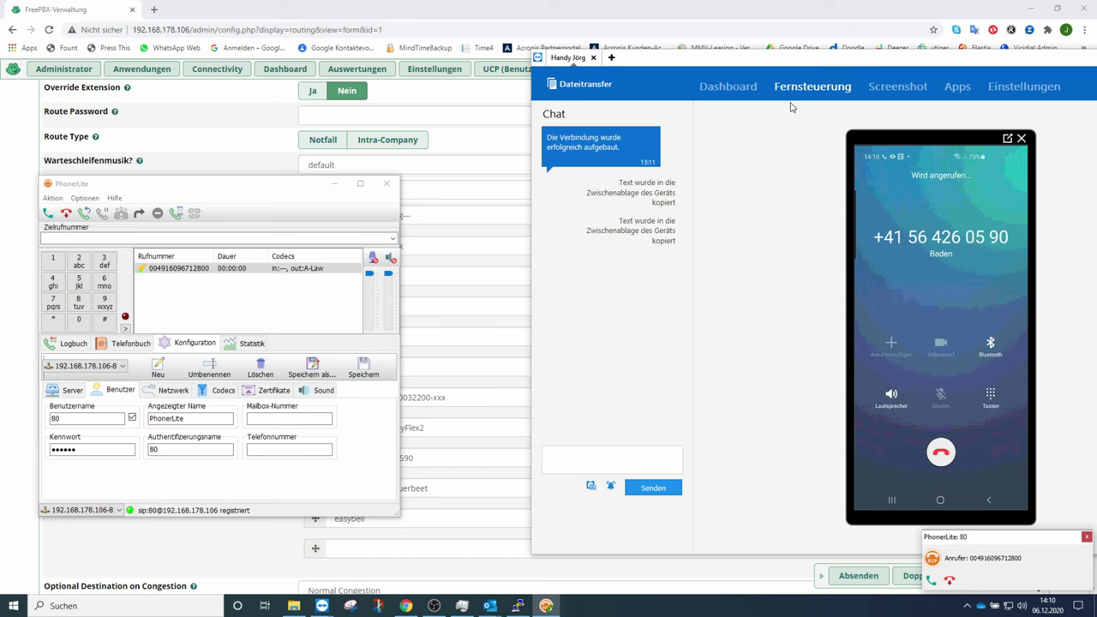
click(48, 213)
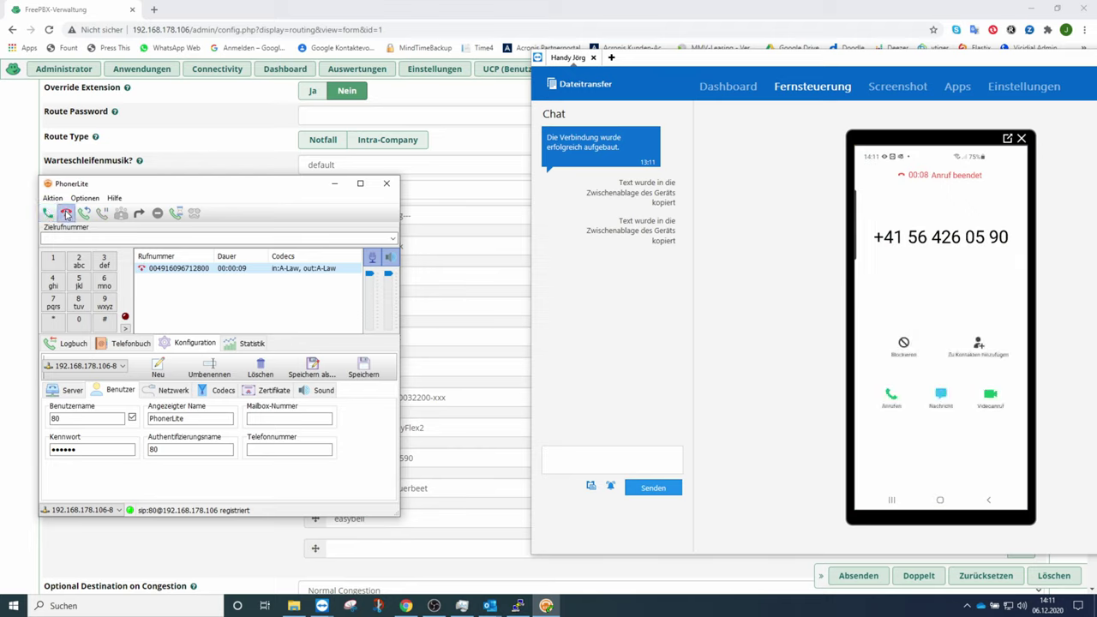
click(66, 214)
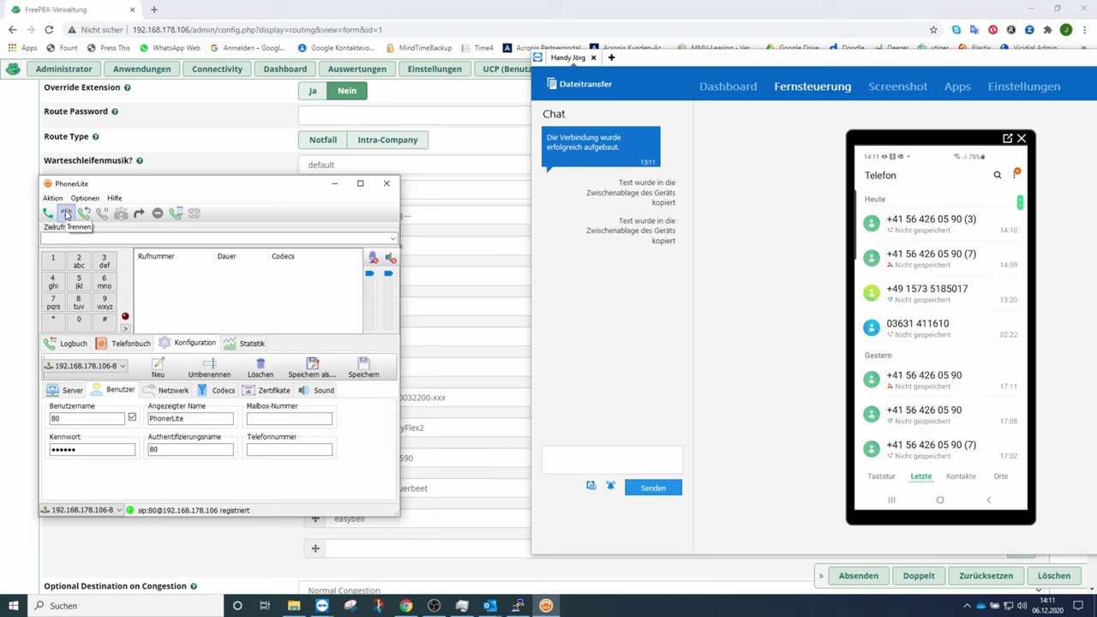